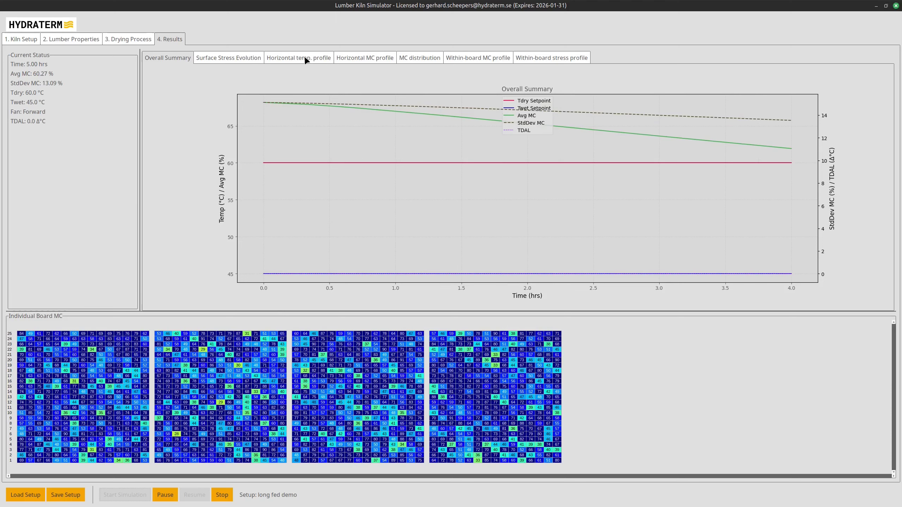
Step: Examine the running simulation's horizontal temperature, surface stress, MC distribution, within-board MC and within-board stress graphs
click(306, 60)
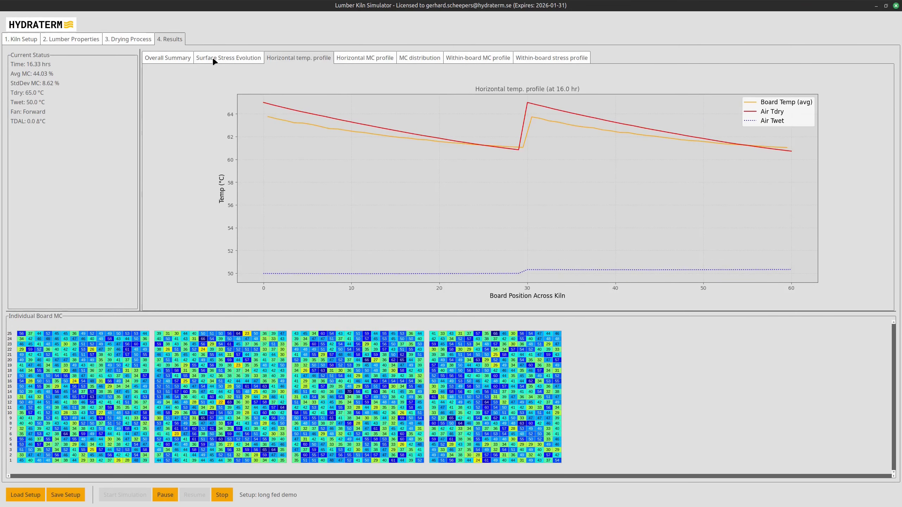
click(214, 59)
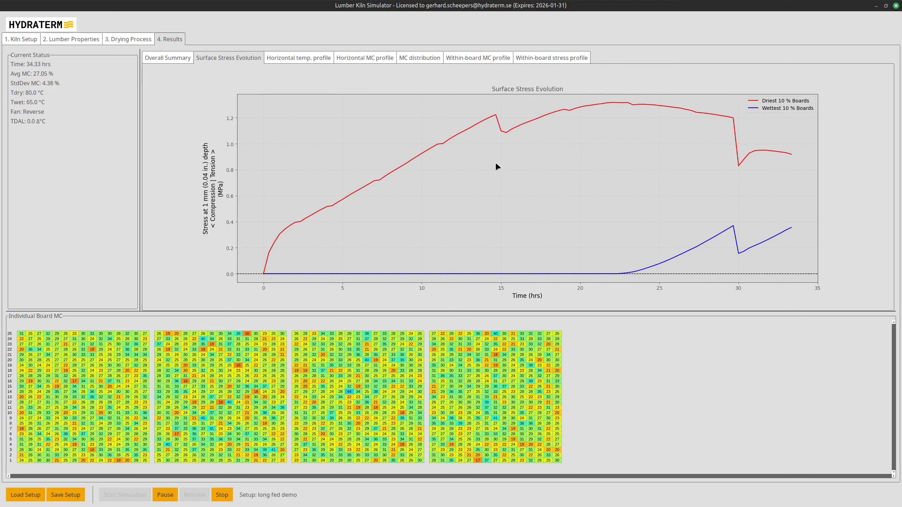
click(406, 59)
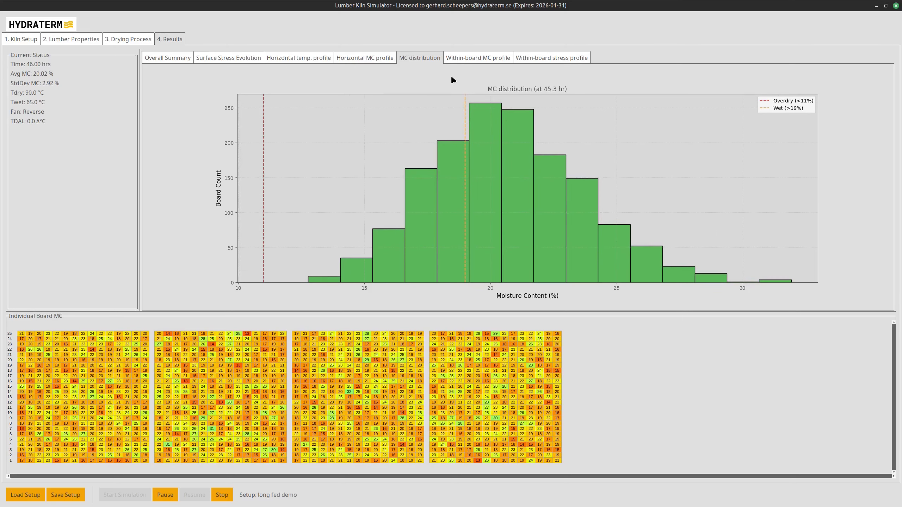
click(473, 57)
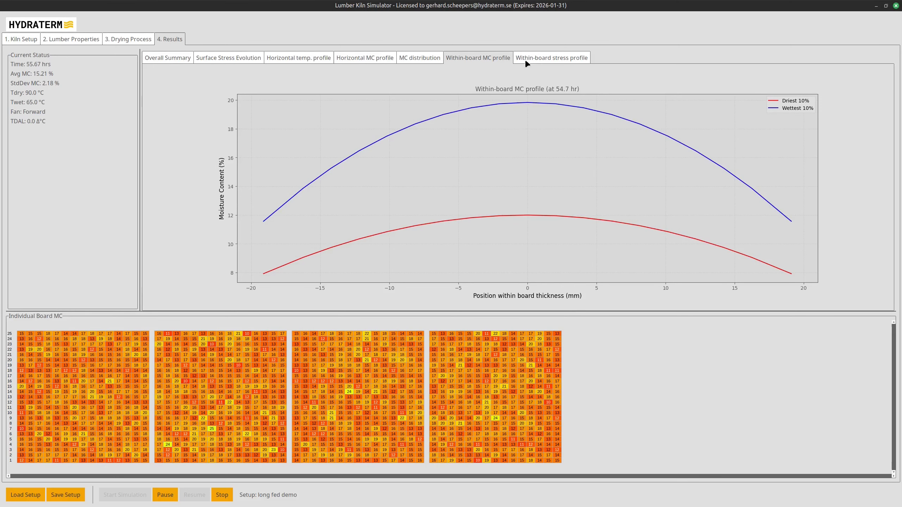
click(535, 61)
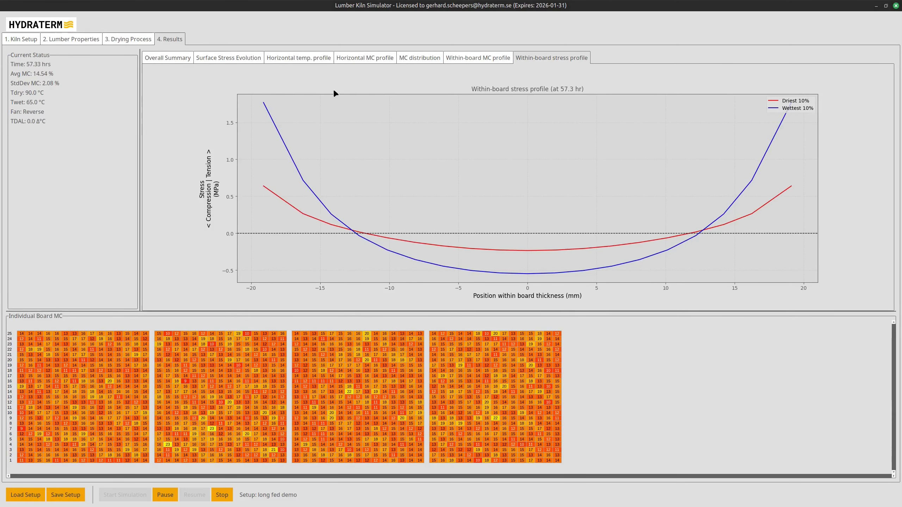
Step: Review the overall summary, surface stress evolution, horizontal temperature and horizontal MC graphs of the longitudinally fed run
click(167, 58)
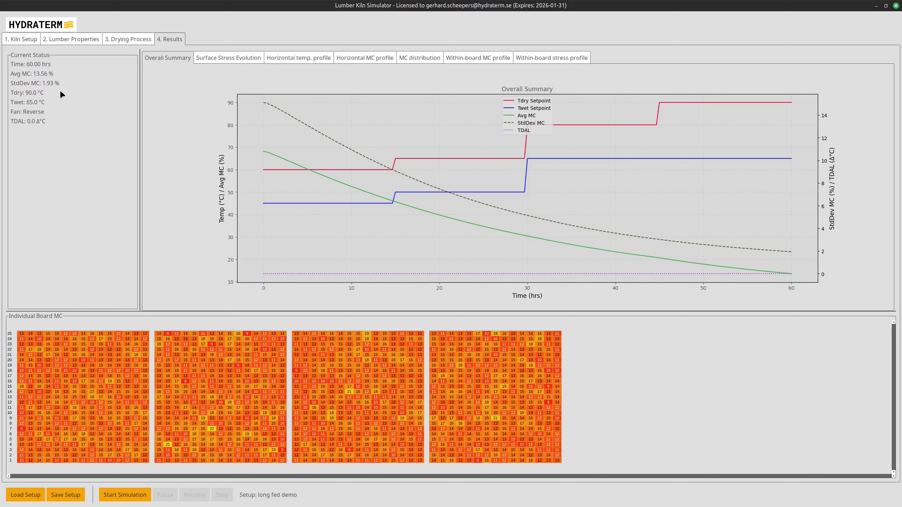
click(221, 60)
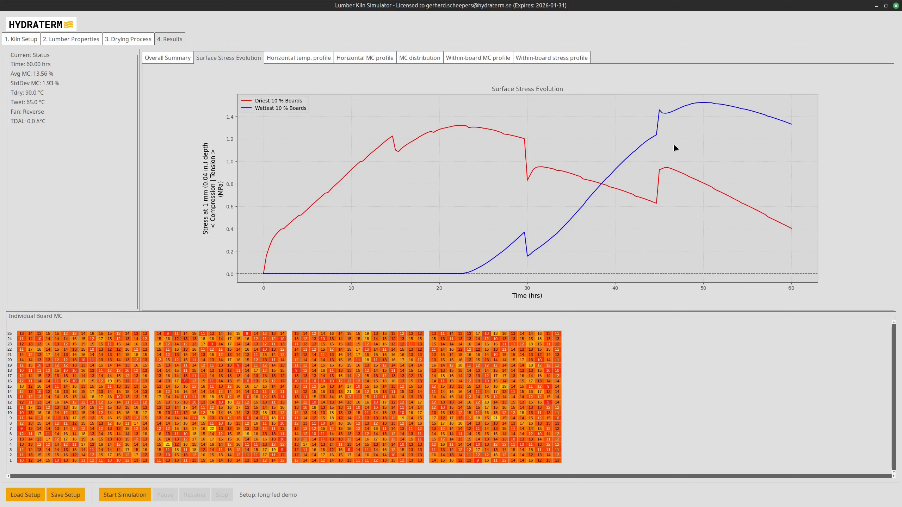
click(306, 63)
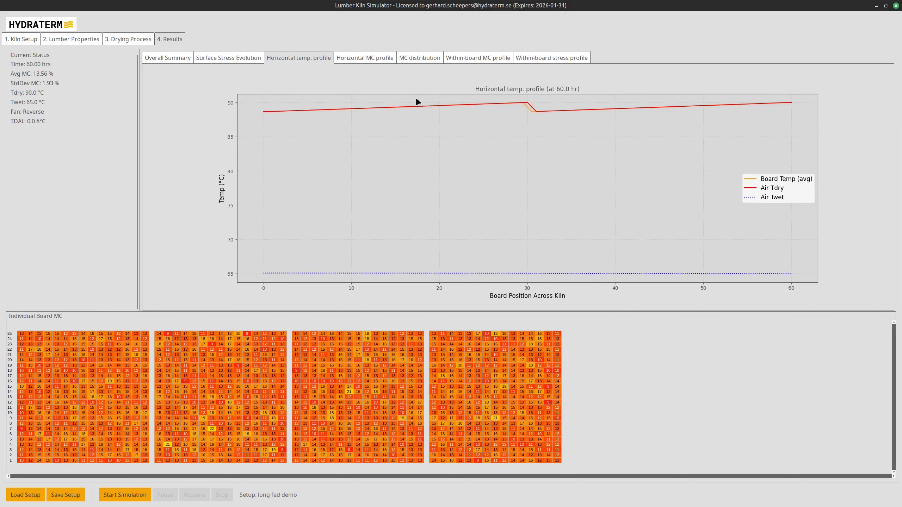
click(370, 63)
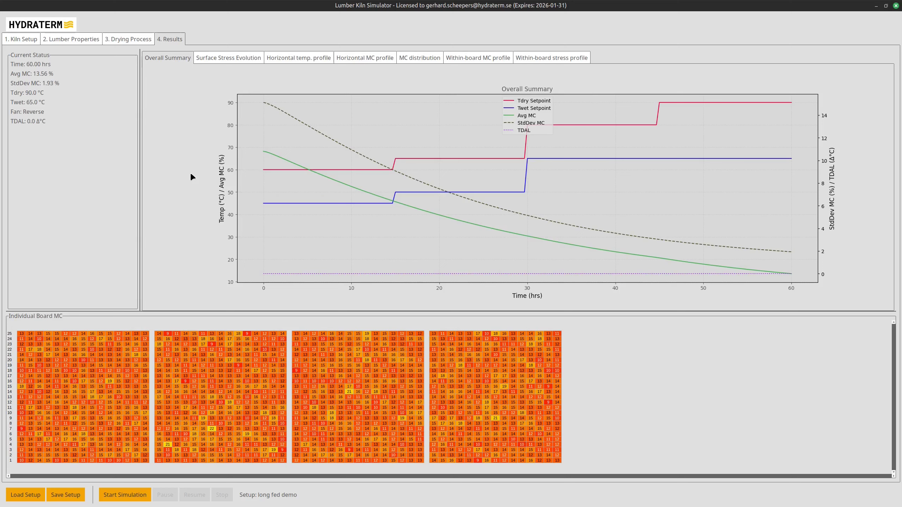
Step: Change the kiln layout's feed direction to Transversely Fed and its drying zones to Two
click(29, 41)
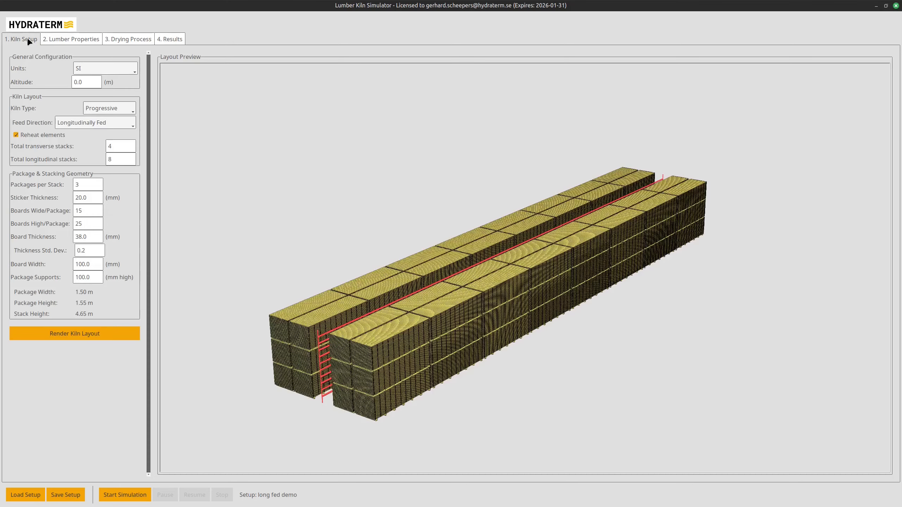
click(132, 125)
click(112, 135)
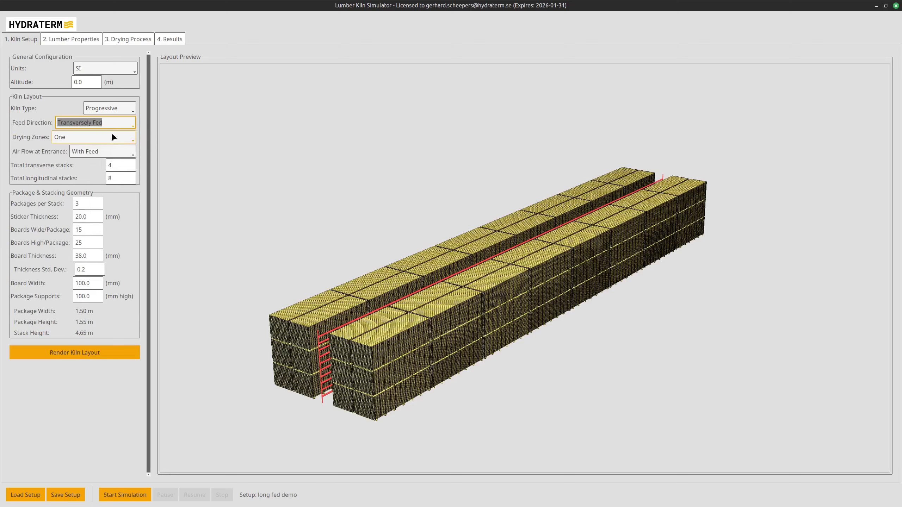
click(132, 139)
click(111, 158)
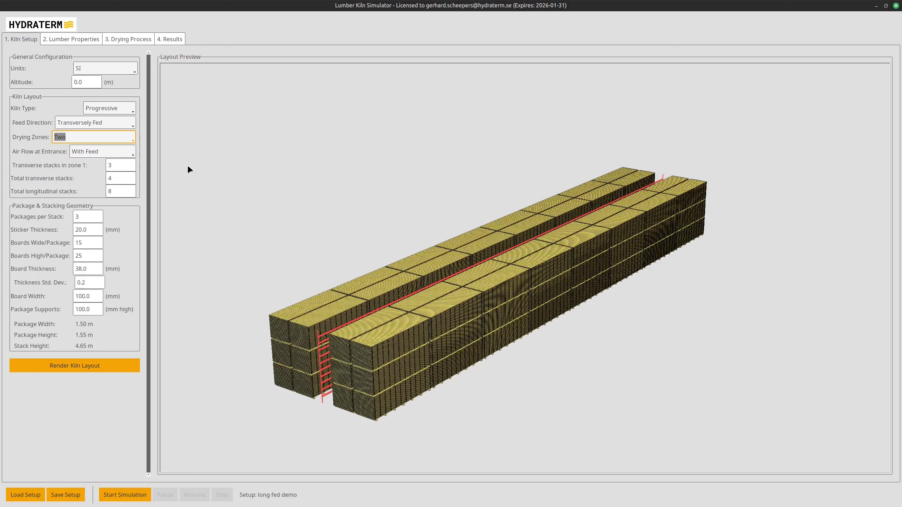
Step: Set 4 transverse stacks in zone 1, 12 total transverse stacks and 1 longitudinal stack, and render the kiln layout
click(120, 166)
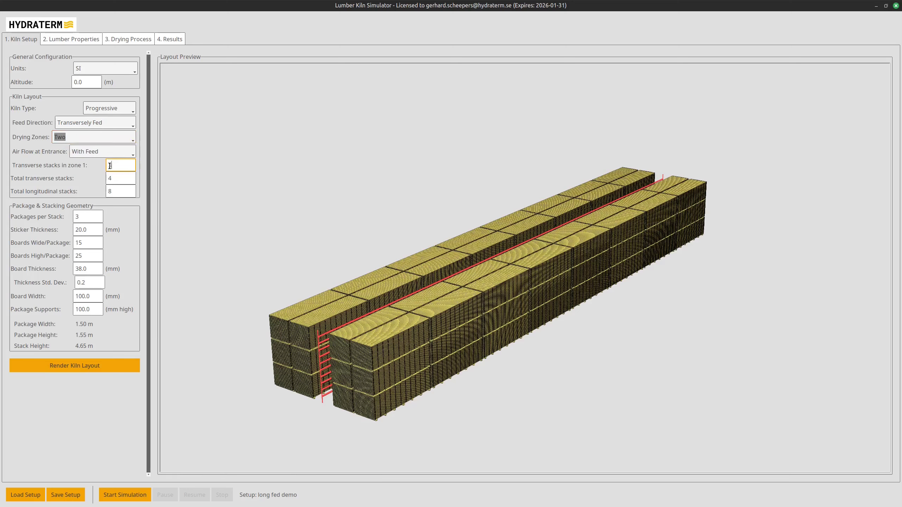
text(4)
click(120, 176)
text(12)
click(121, 191)
text(1)
click(106, 369)
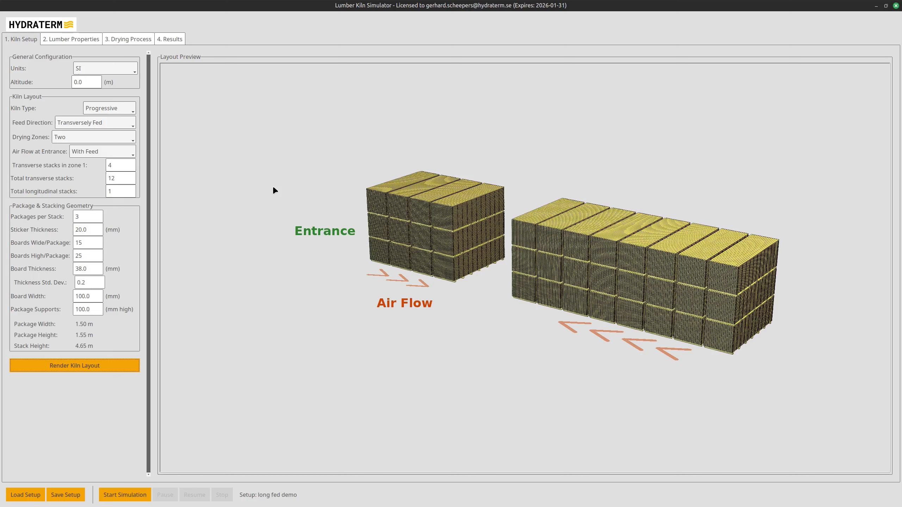
Step: Check the lumber properties and set the Zone 1 feeding interval of the drying process to 140 min
click(83, 38)
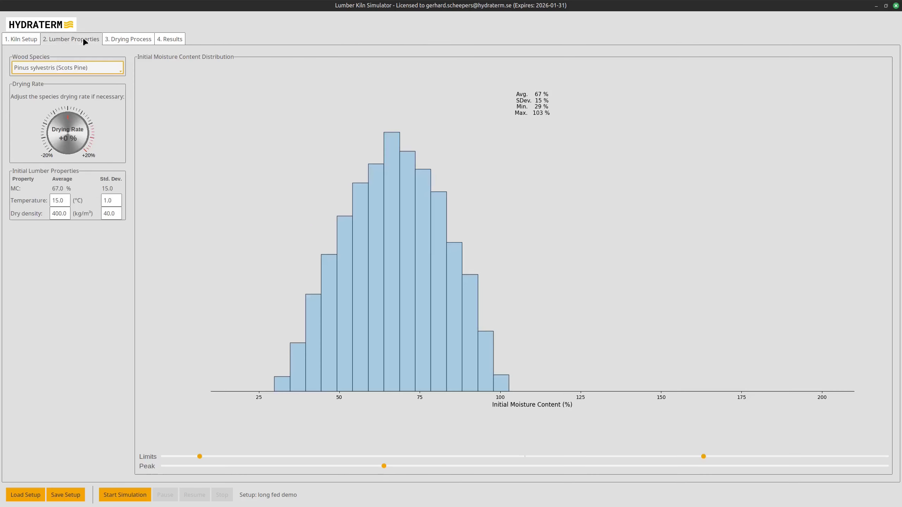
click(130, 40)
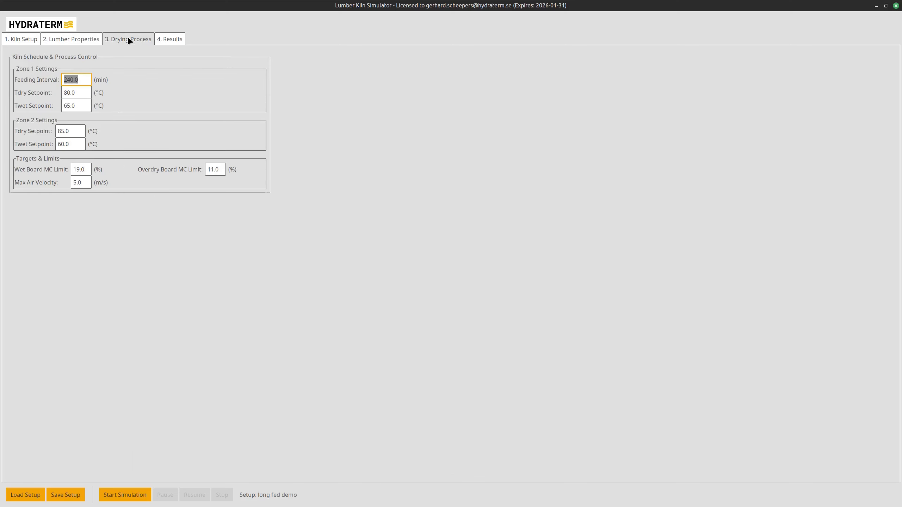
click(82, 93)
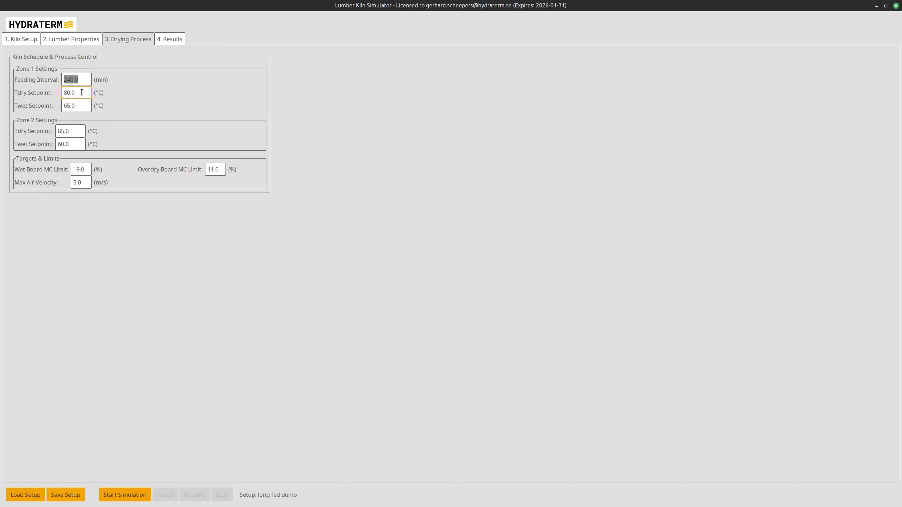
click(67, 79)
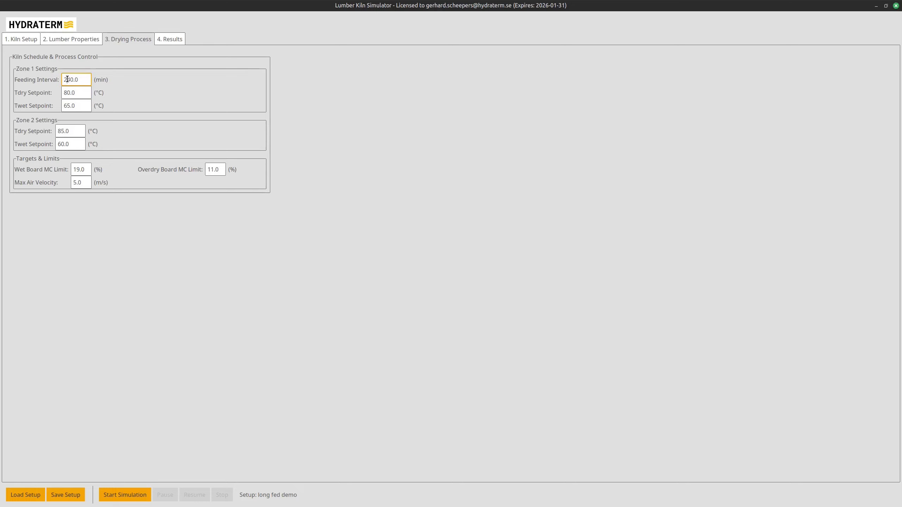
key(BackSpace)
text(1)
Step: Run the transversely fed simulation from the results view, pausing it at about 6.5 hrs and resuming it
click(172, 39)
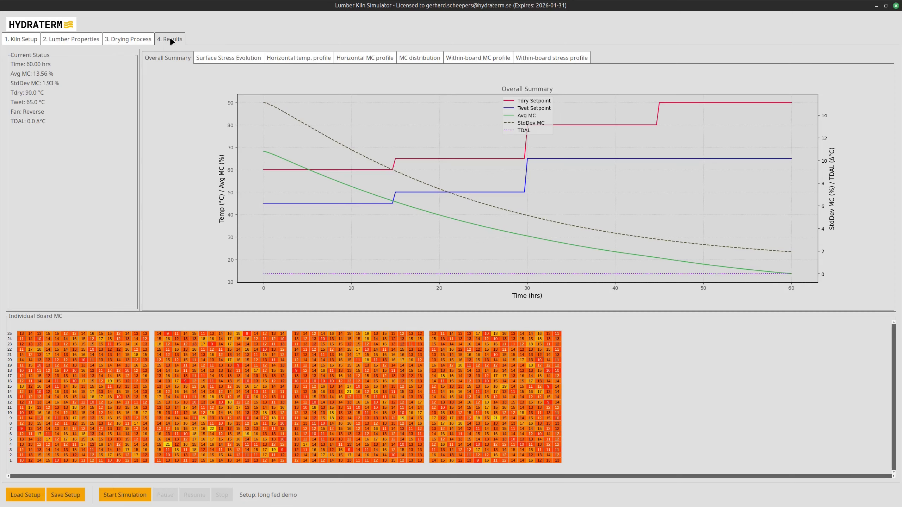
click(130, 497)
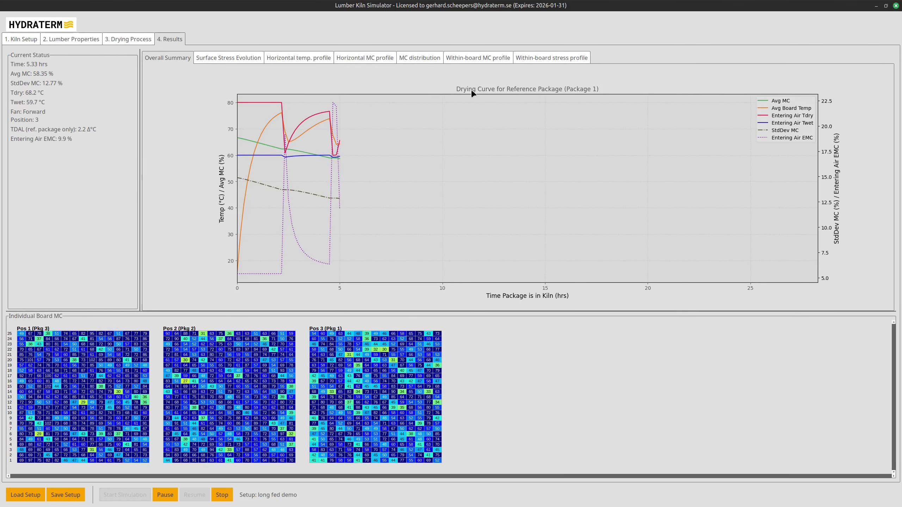
click(175, 499)
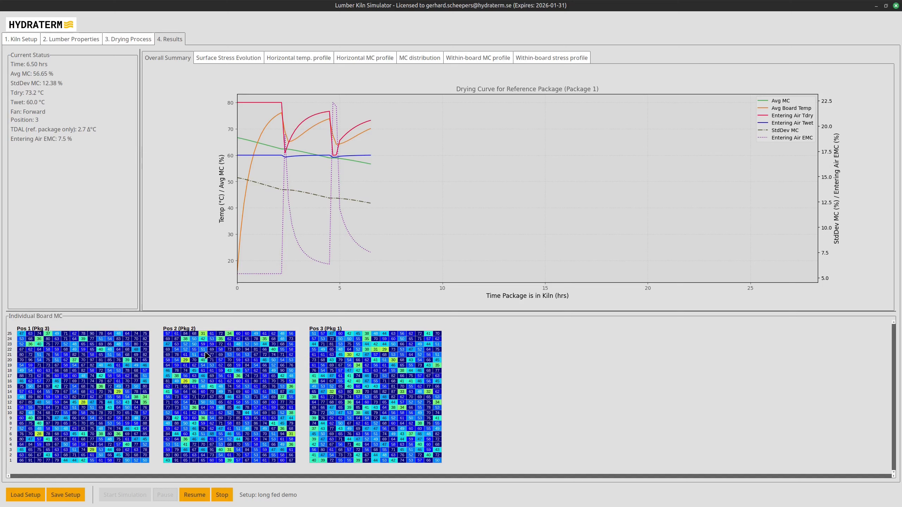
click(195, 495)
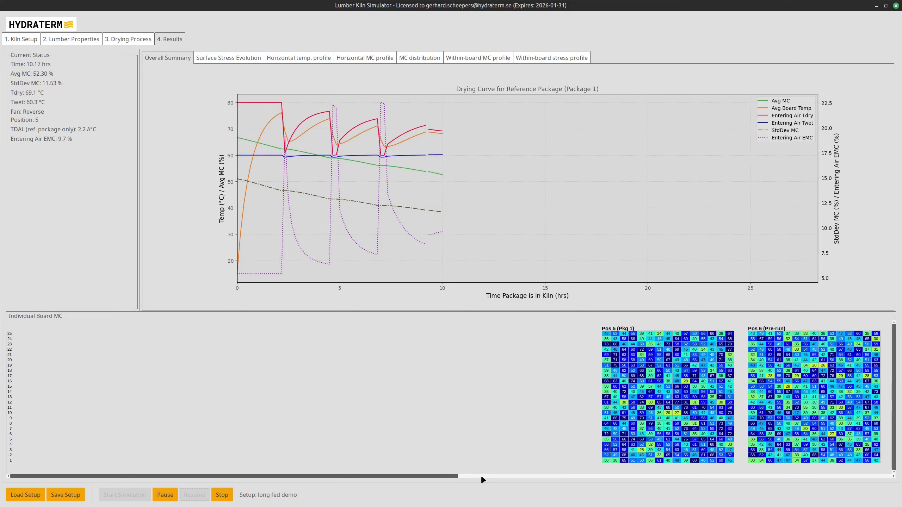
Step: Examine the individual board MC maps across kiln positions 5 to 12 and the reference package's surface stress evolution
drag(496, 476, 515, 476)
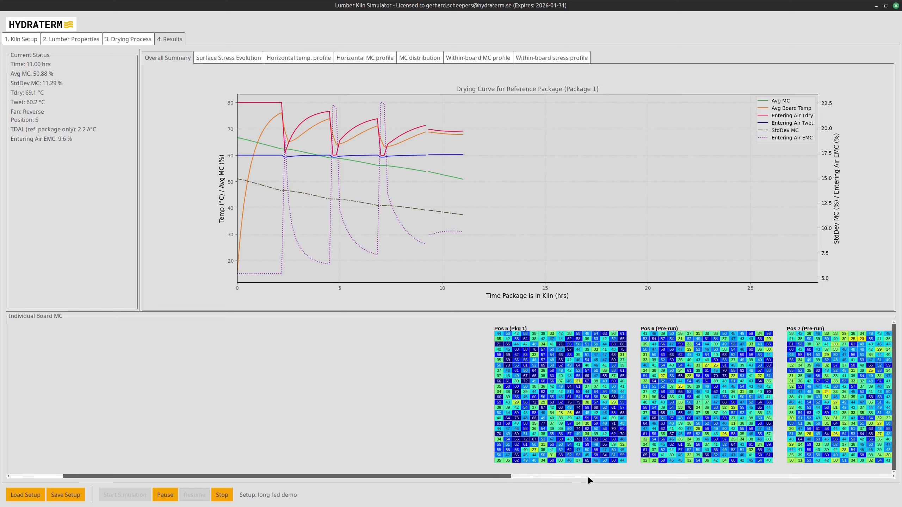
drag(634, 479, 721, 481)
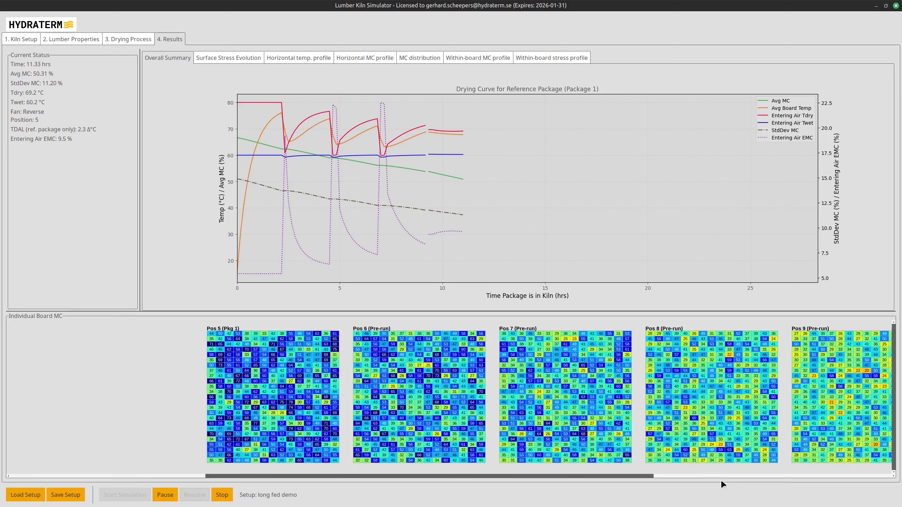
click(746, 480)
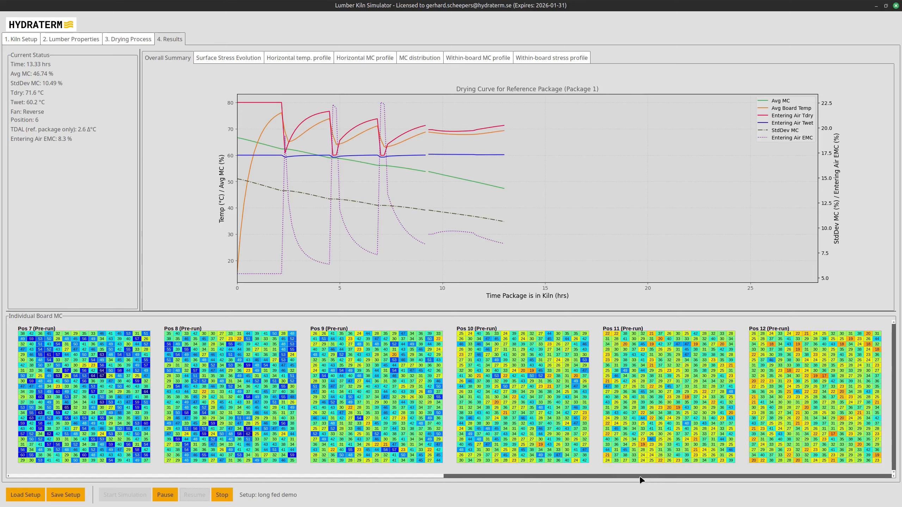
drag(606, 479, 575, 480)
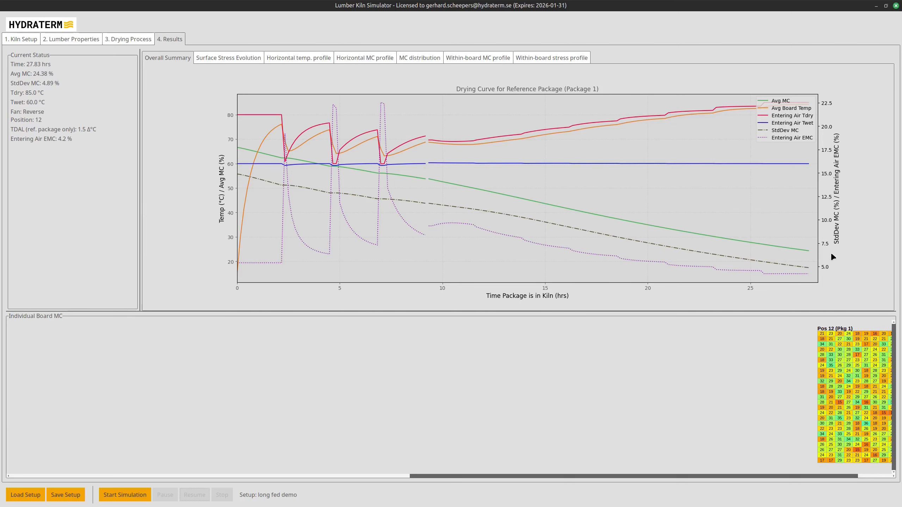
click(233, 57)
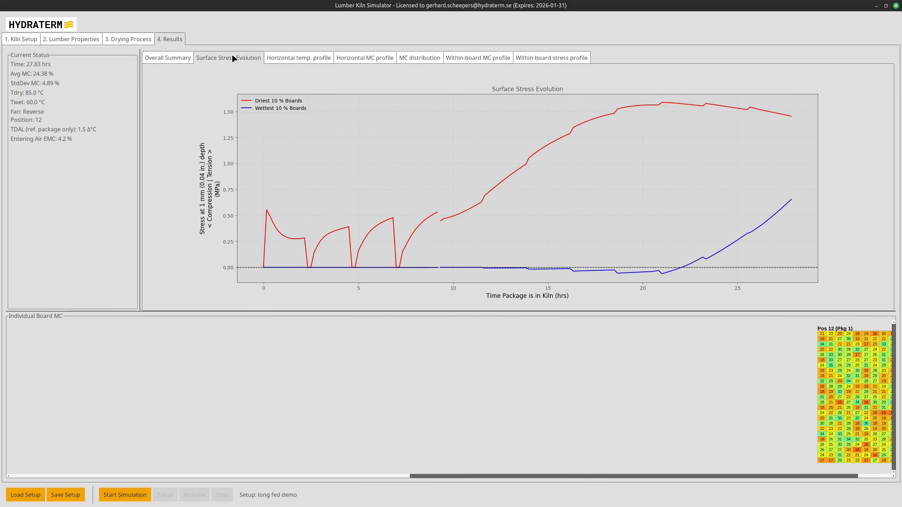